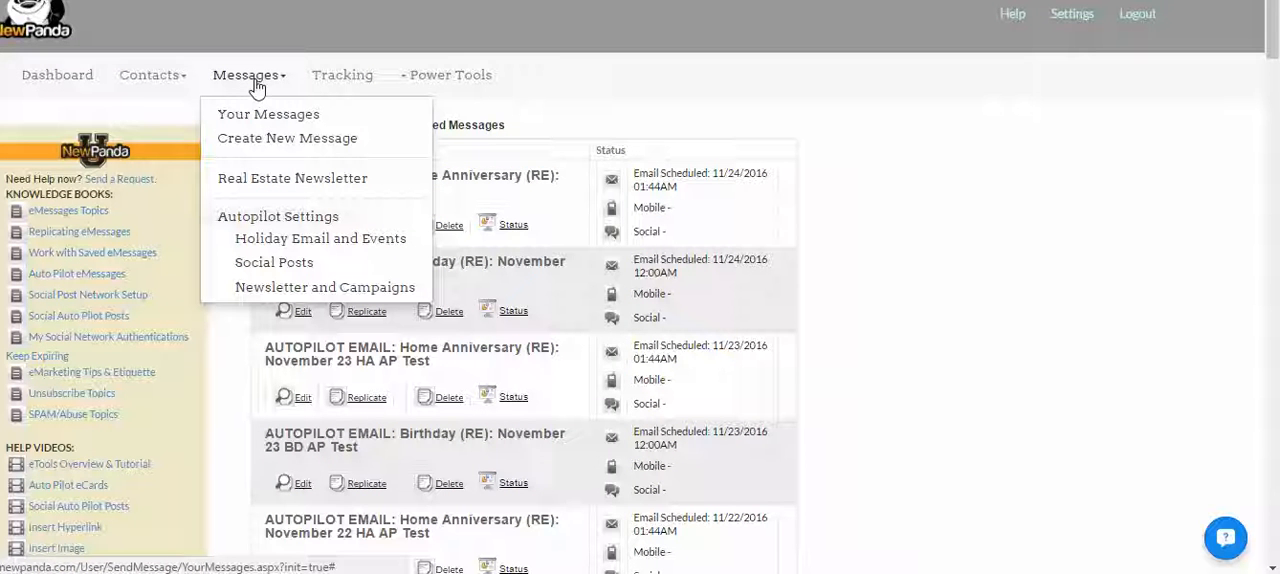
- Create a new email from scratch, paste the message text about the text-to-image ratio, and add a new line below it
{"action": "left_click", "coordinate": [278, 140]}
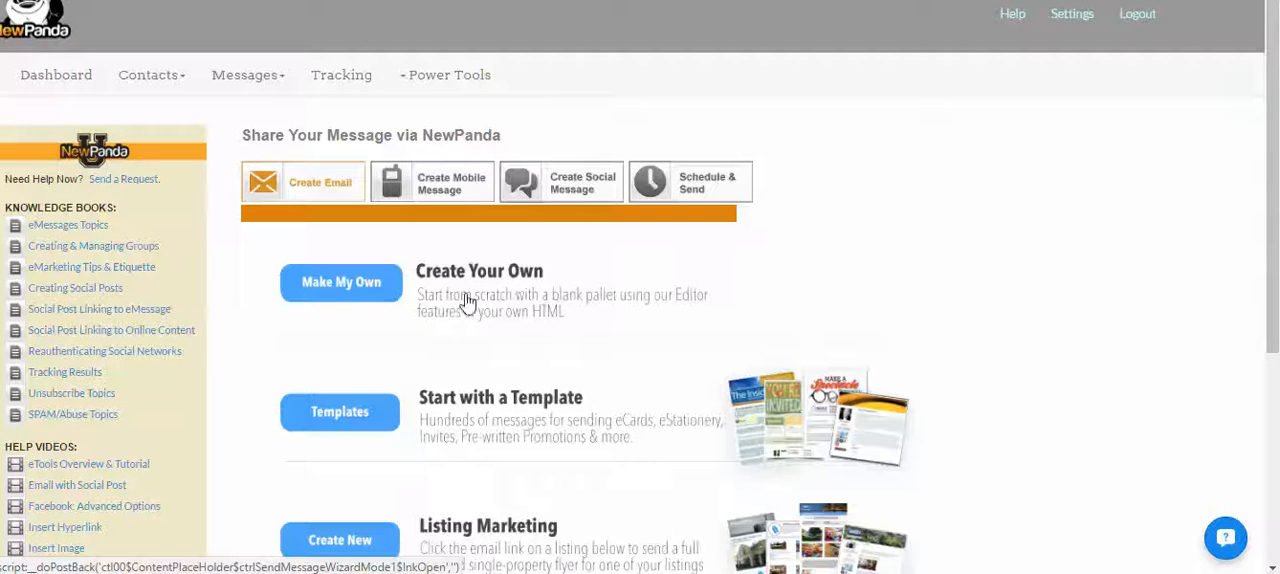
{"action": "left_click", "coordinate": [352, 290]}
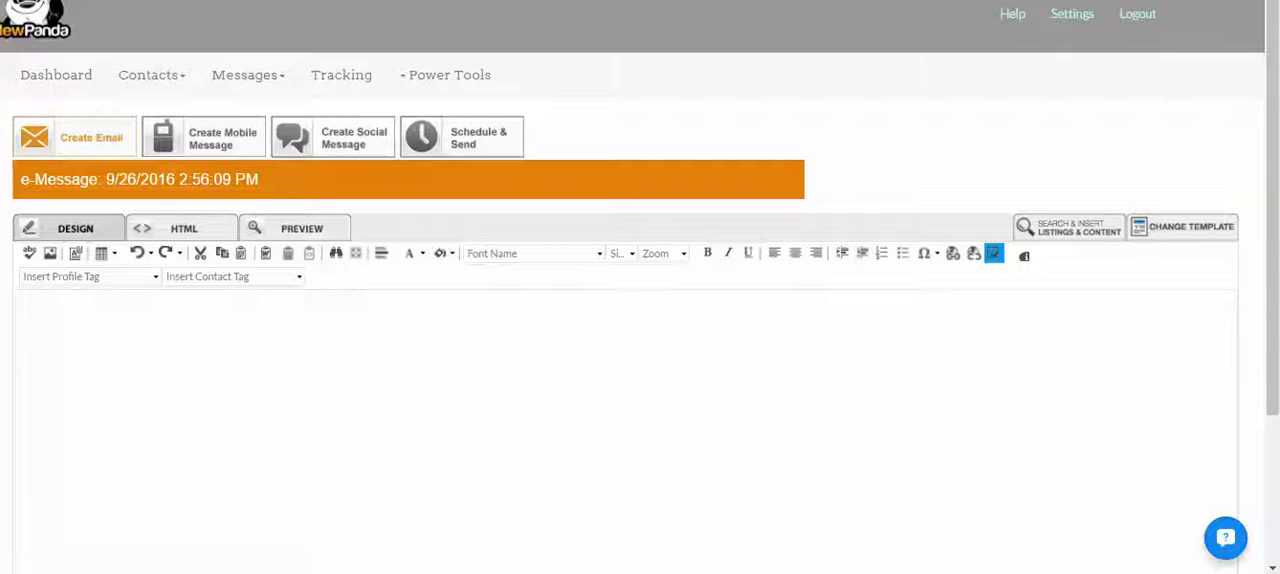
{"action": "type", "text": "This is the text for my message.  My message should have an appropriate text-to-image ratio to keep my messages as deliverable as possible."}
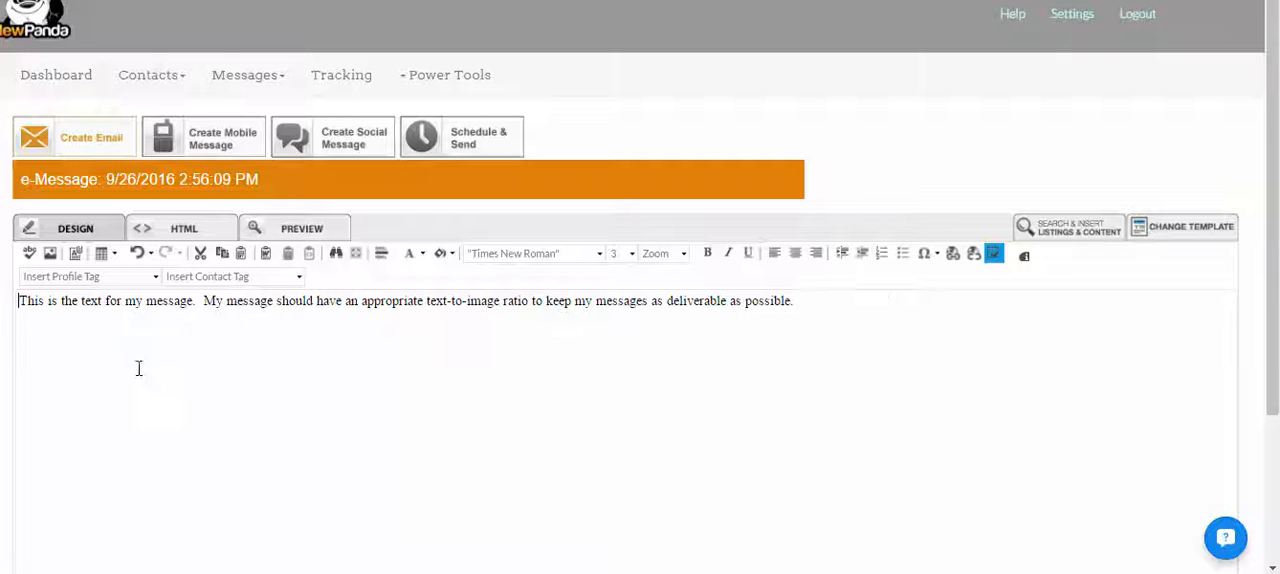
{"action": "left_click", "coordinate": [856, 319]}
{"action": "key", "text": "Return"}
- Upload packers.jpg from the computer to the Images folder of the Image Manager
{"action": "left_click", "coordinate": [49, 254]}
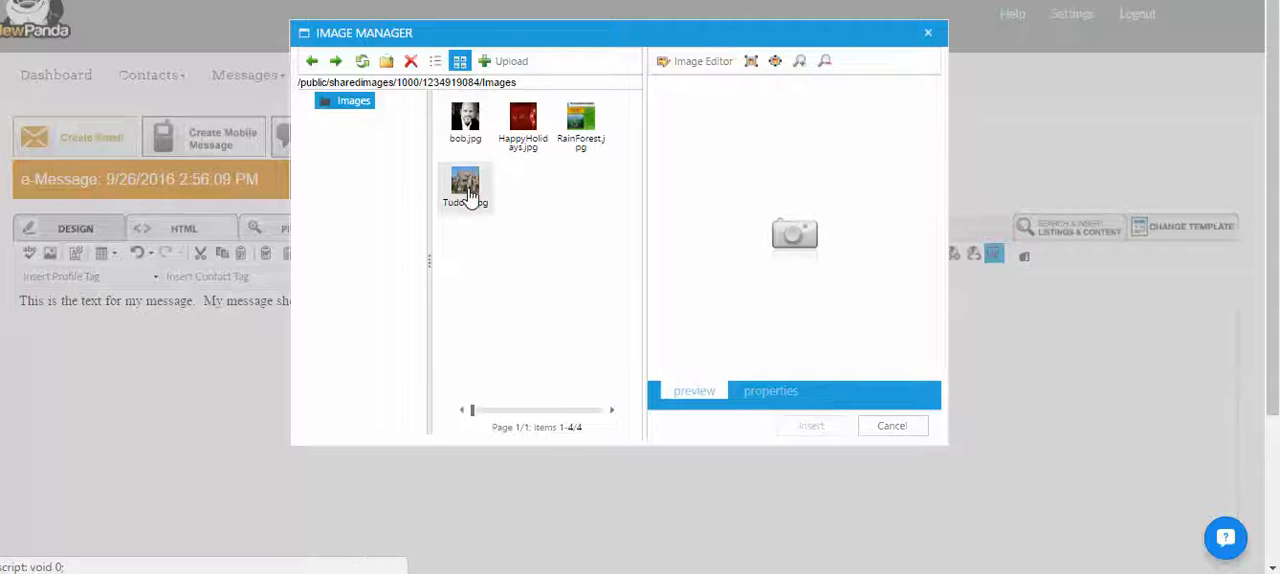
{"action": "left_click", "coordinate": [435, 61]}
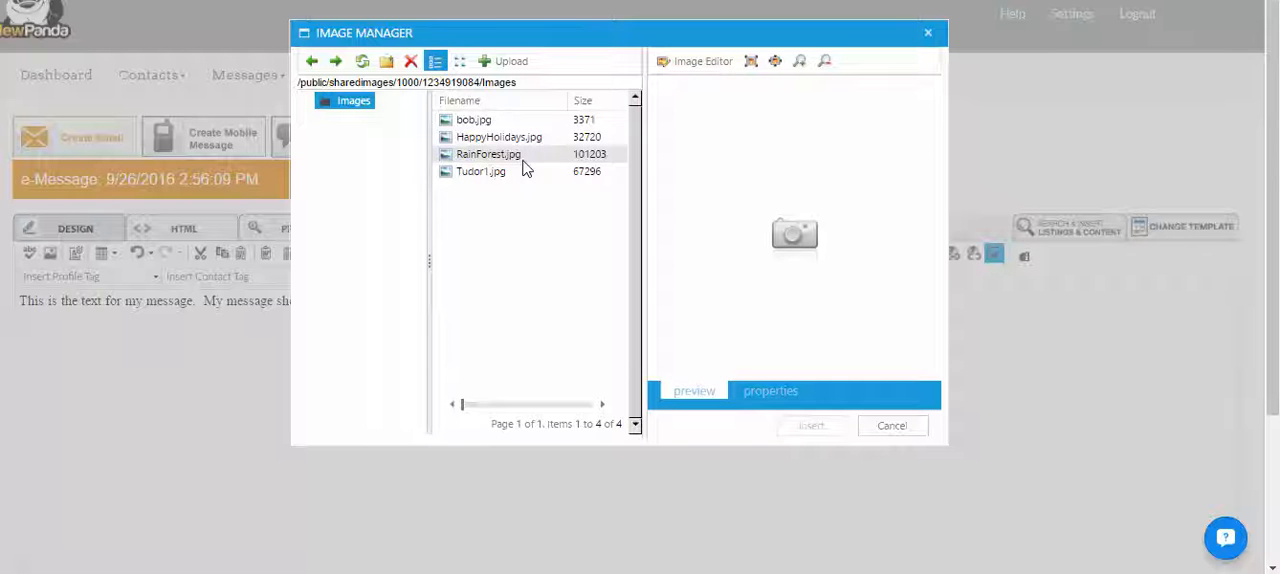
{"action": "left_click", "coordinate": [510, 63]}
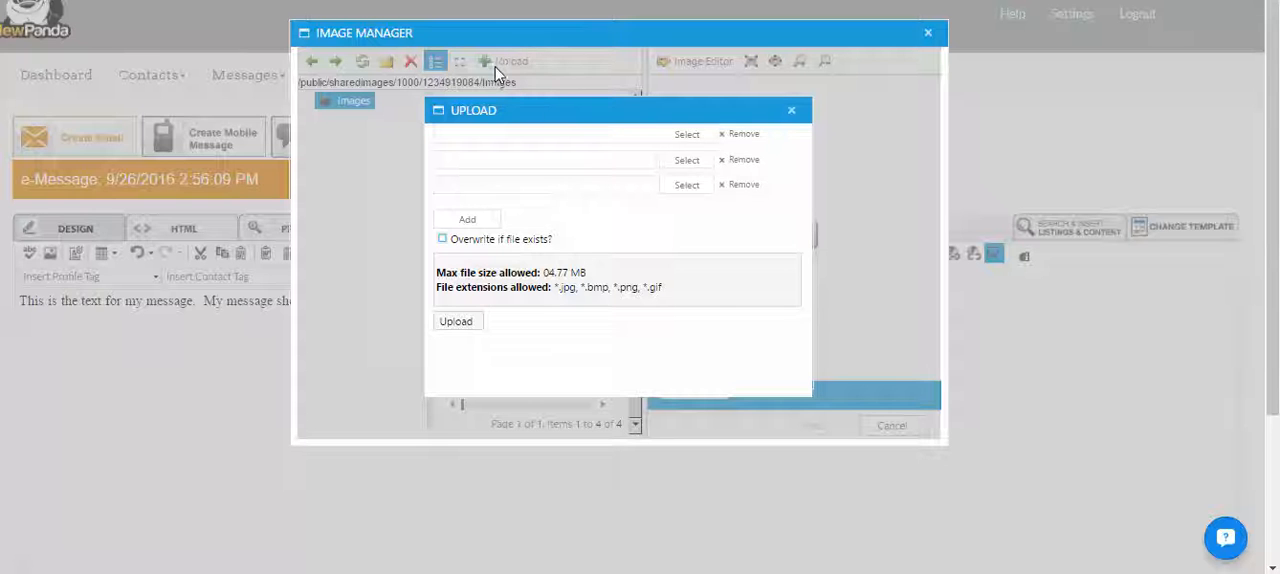
{"action": "left_click", "coordinate": [686, 137]}
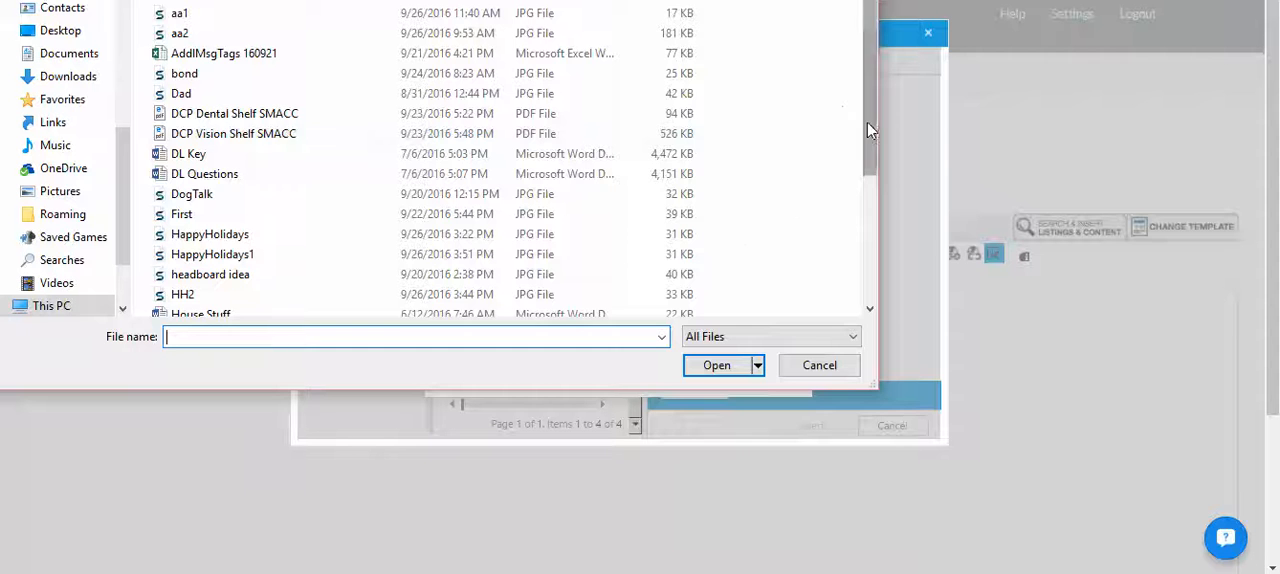
{"action": "left_click_drag", "start_coordinate": [867, 121], "coordinate": [871, 186]}
{"action": "left_click", "coordinate": [189, 302]}
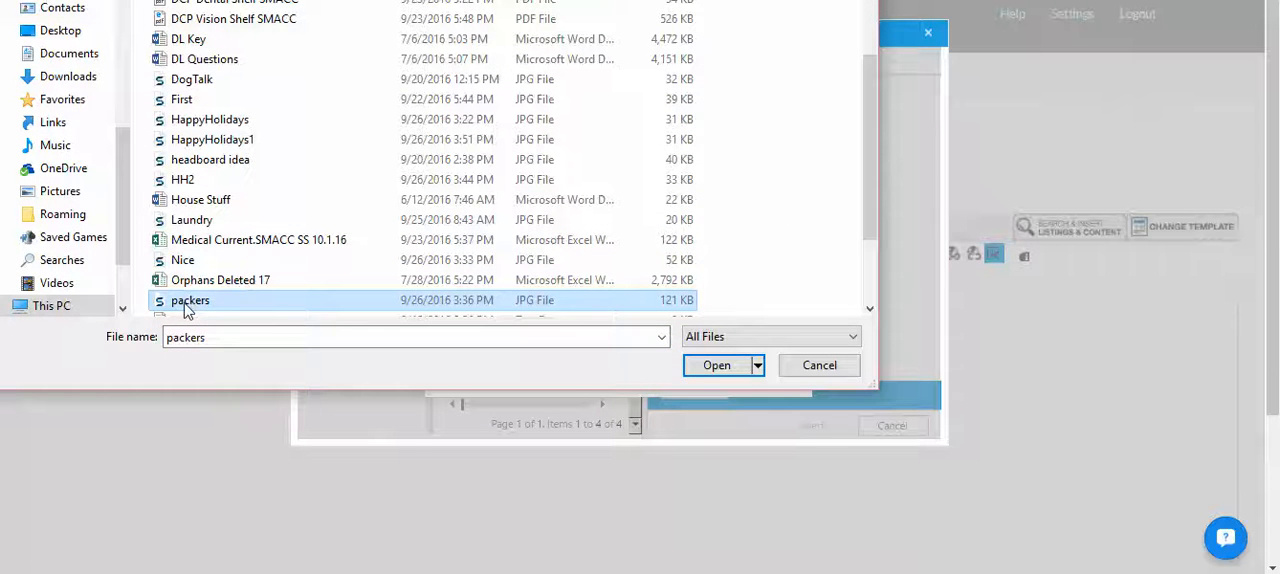
{"action": "left_click", "coordinate": [705, 367]}
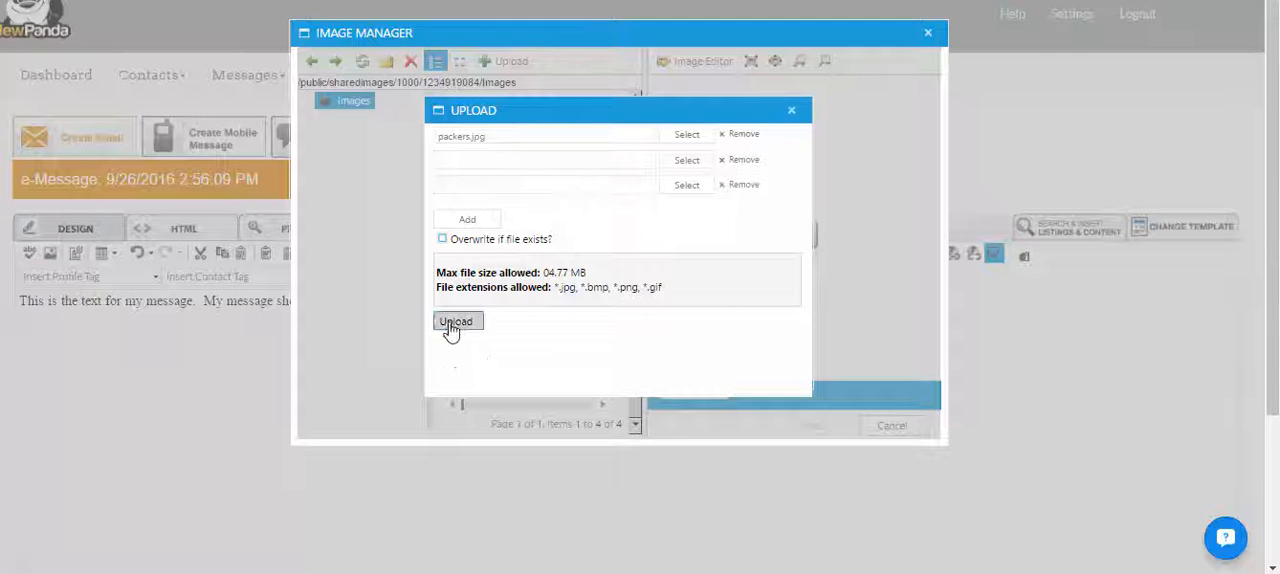
{"action": "left_click", "coordinate": [453, 324]}
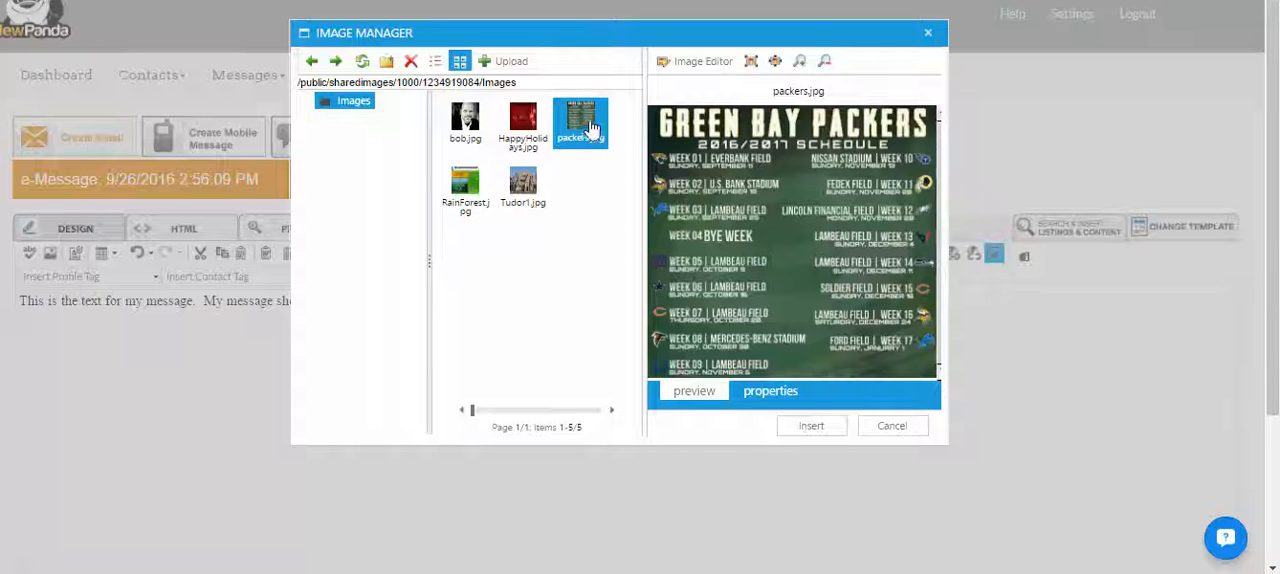
- Review the preview and properties of packers.jpg and insert the image below the message text
{"action": "left_click", "coordinate": [771, 398]}
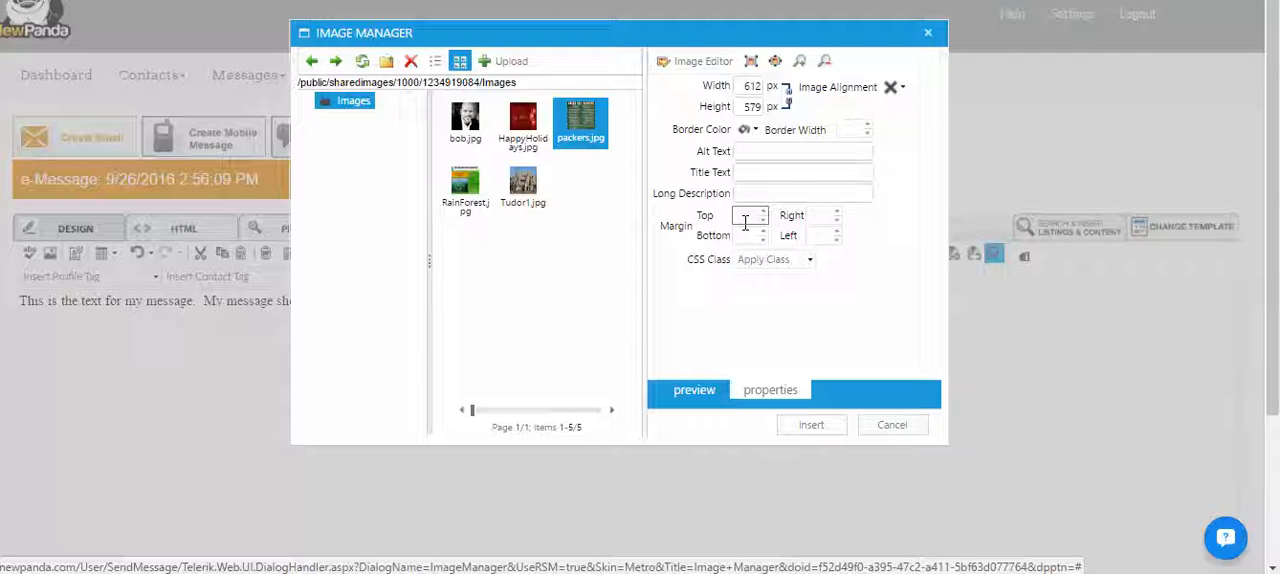
{"action": "left_click", "coordinate": [691, 392]}
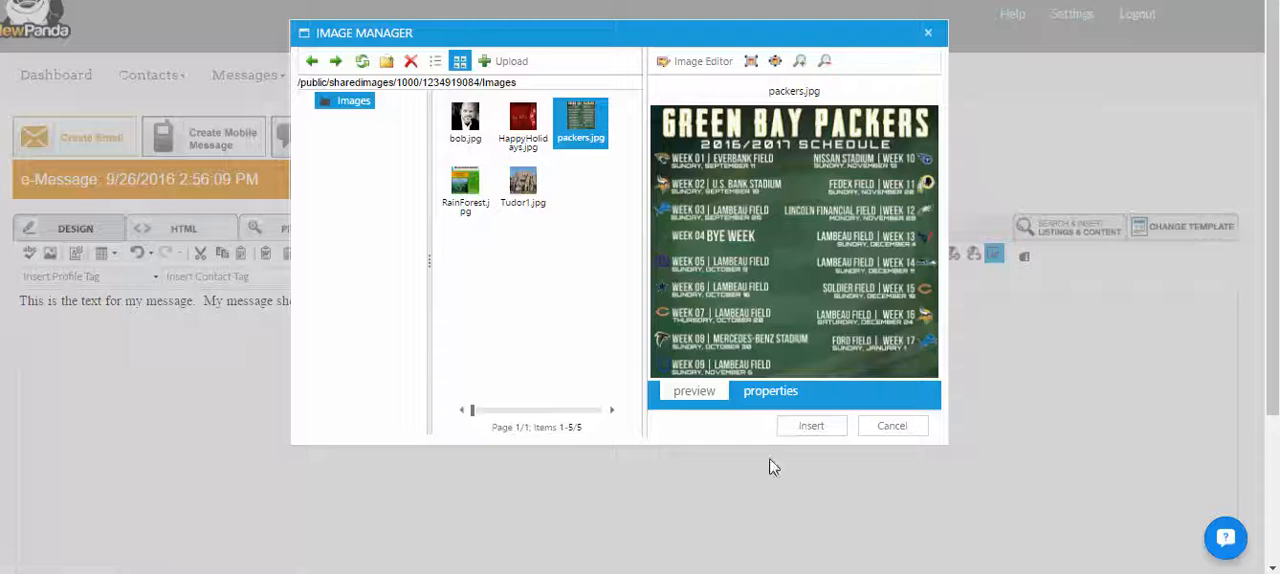
{"action": "left_click", "coordinate": [772, 391]}
{"action": "left_click", "coordinate": [707, 178]}
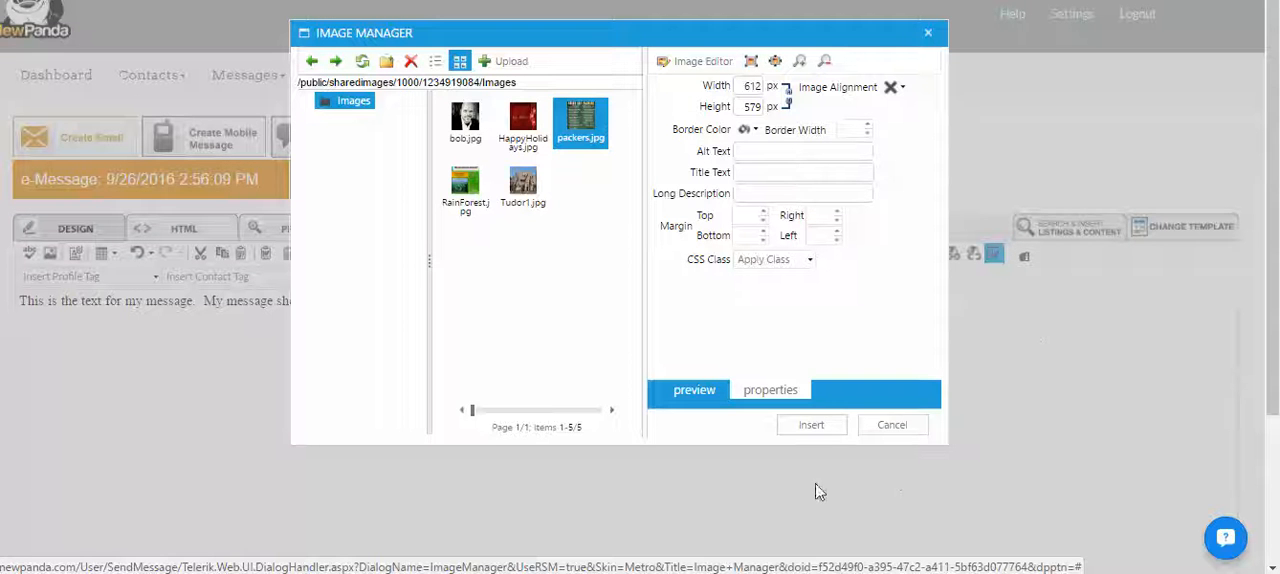
{"action": "left_click", "coordinate": [813, 425]}
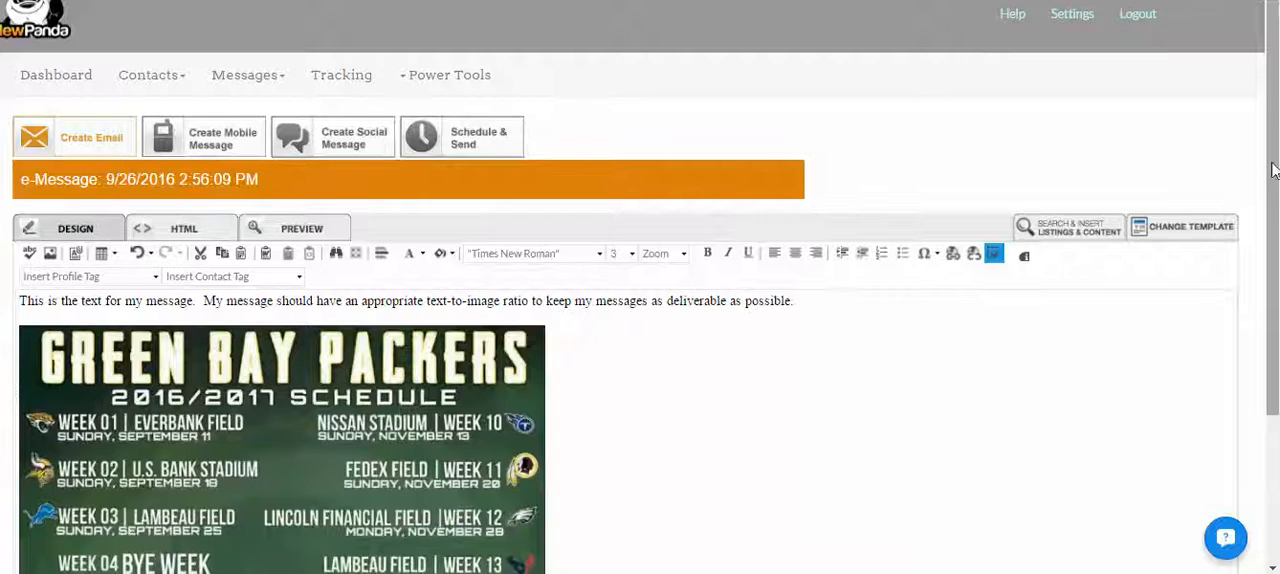
{"action": "left_click_drag", "start_coordinate": [1274, 168], "coordinate": [1275, 243]}
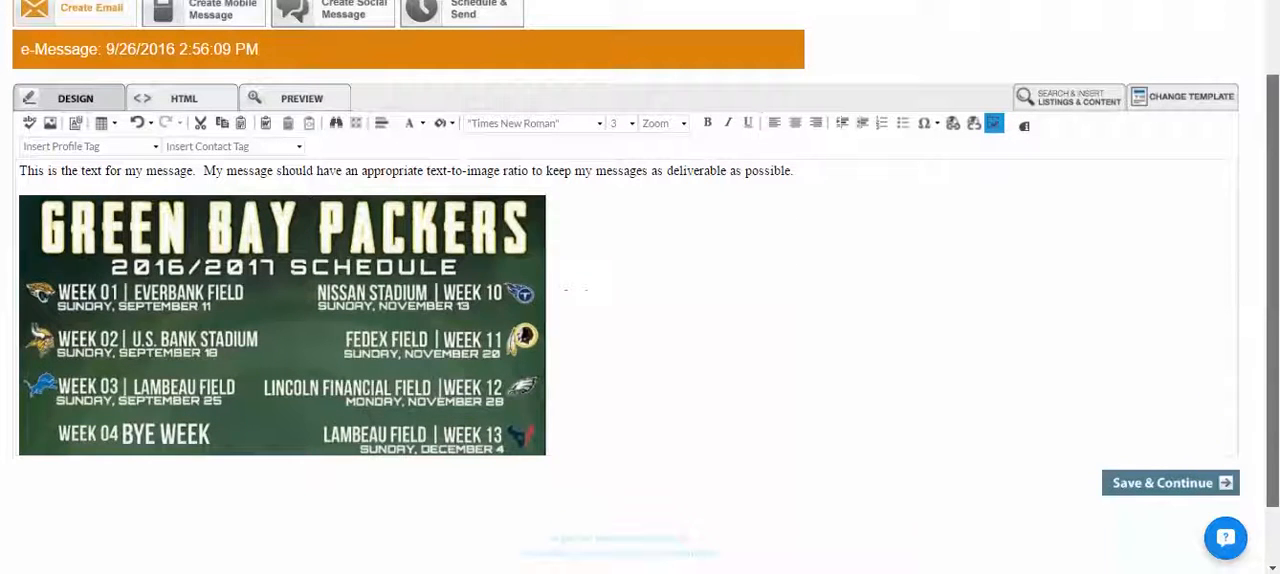
{"action": "left_click", "coordinate": [427, 313]}
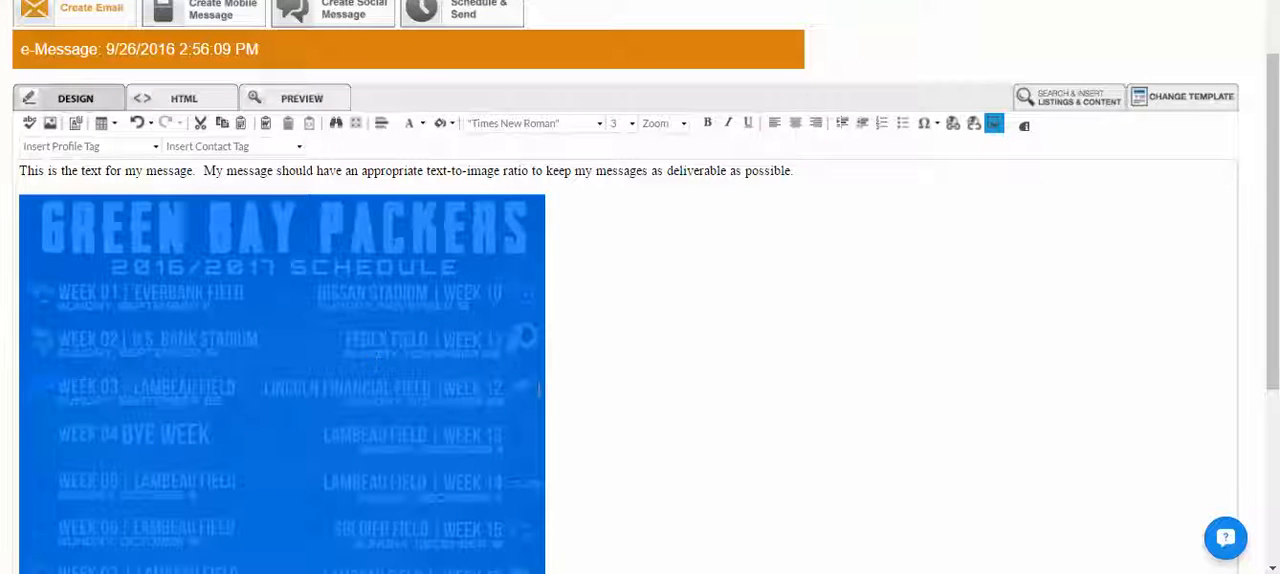
{"action": "left_click", "coordinate": [589, 360]}
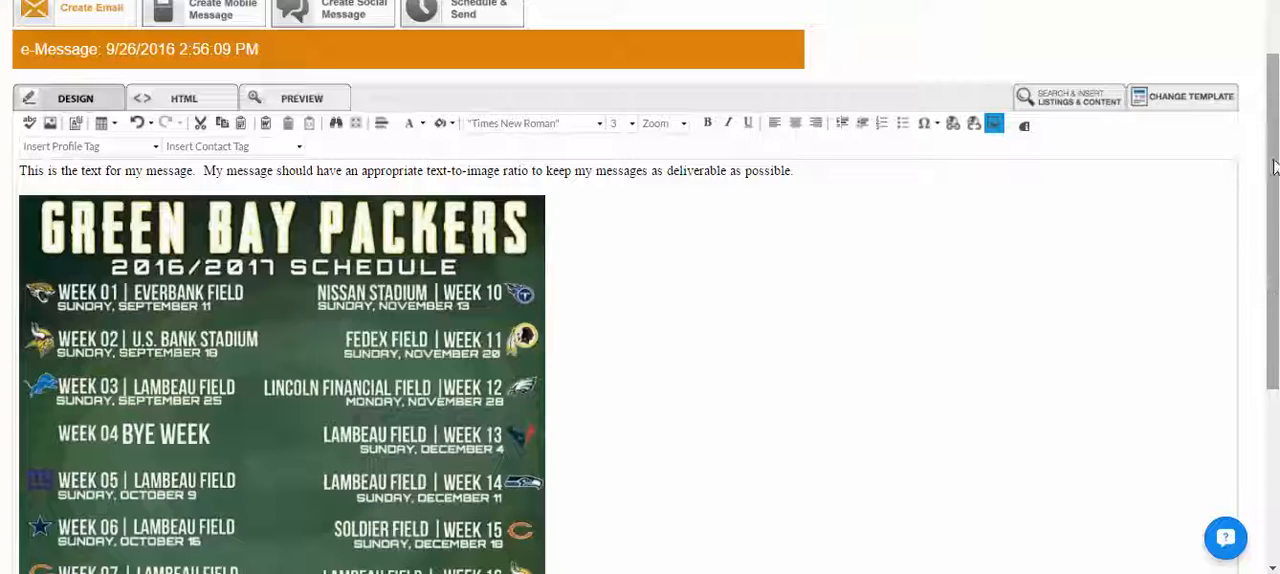
{"action": "scroll", "coordinate": [1275, 168], "scroll_direction": "up", "scroll_amount": 2}
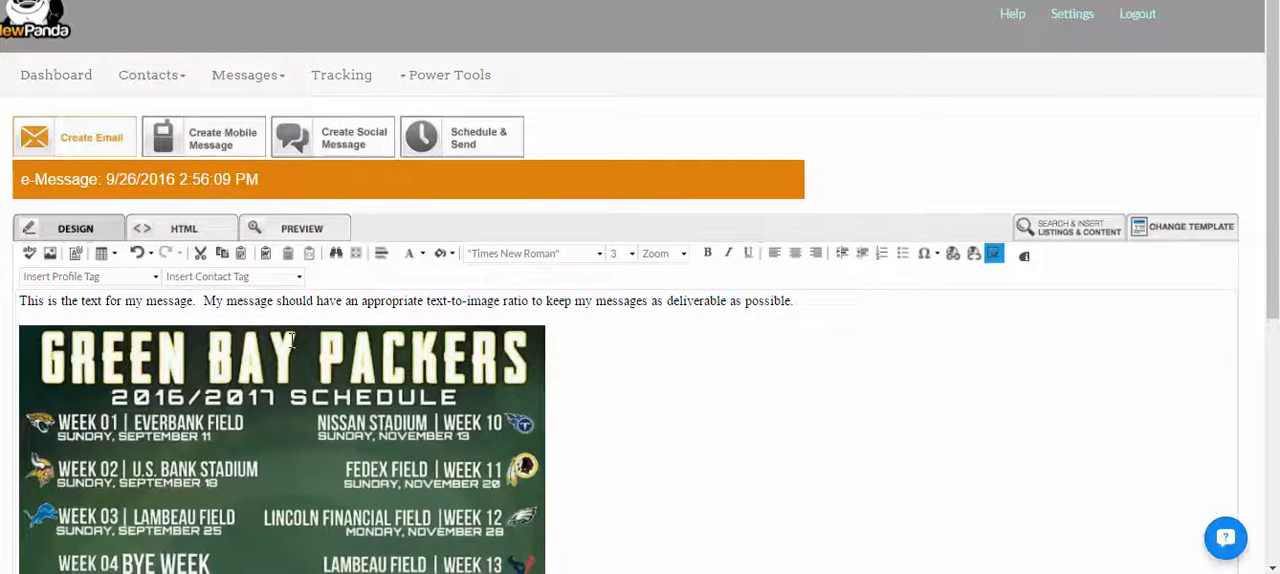
- Create another message from the Happy Holidays 3 template in the All-Purpose e-Cards, Winter, Holidays & Events category
{"action": "left_click", "coordinate": [218, 80]}
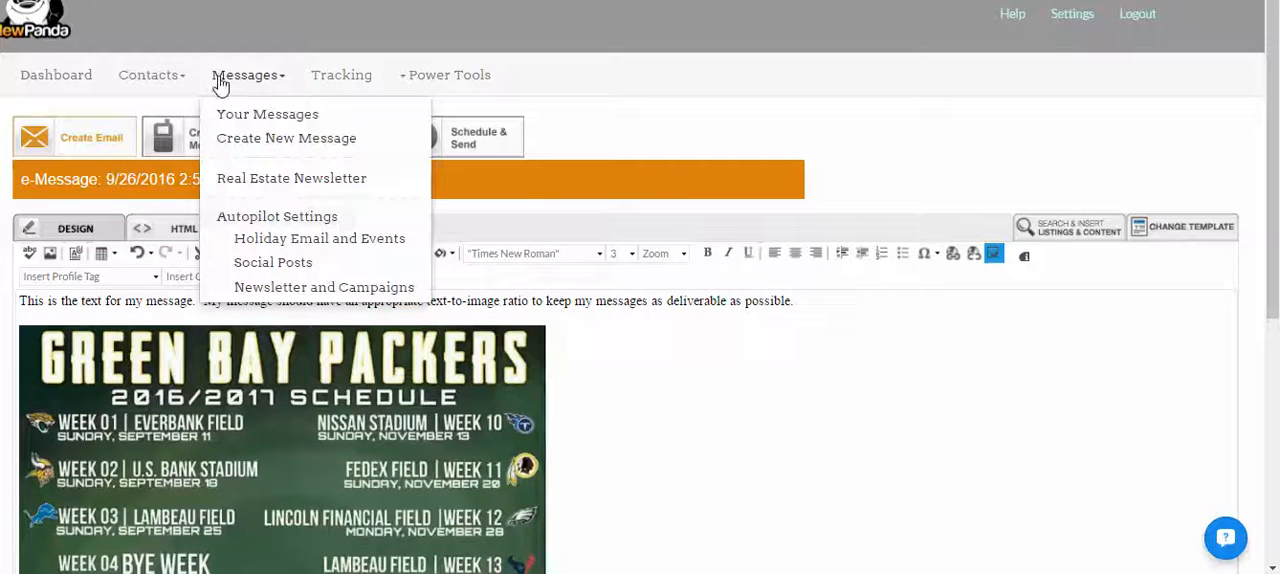
{"action": "left_click", "coordinate": [246, 140]}
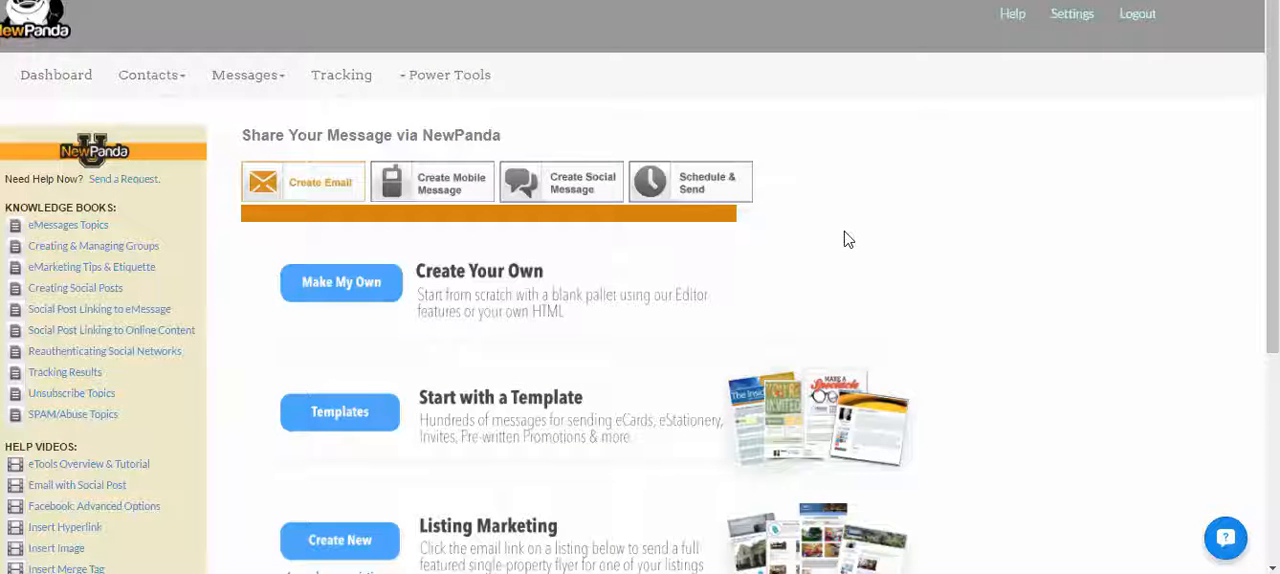
{"action": "left_click", "coordinate": [350, 412]}
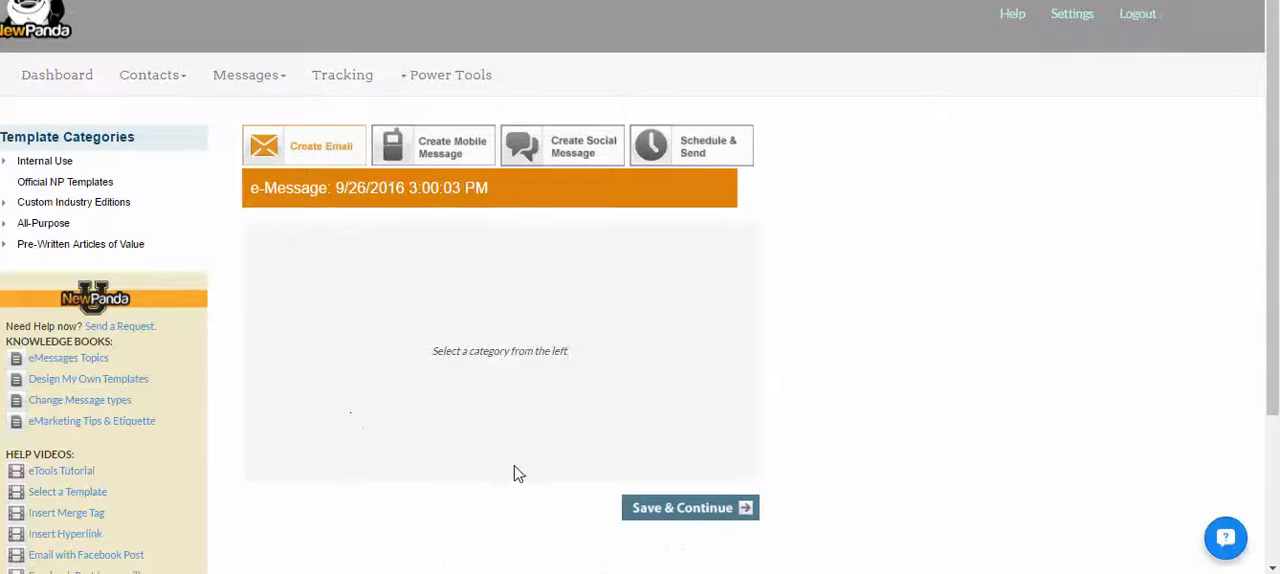
{"action": "left_click", "coordinate": [41, 226]}
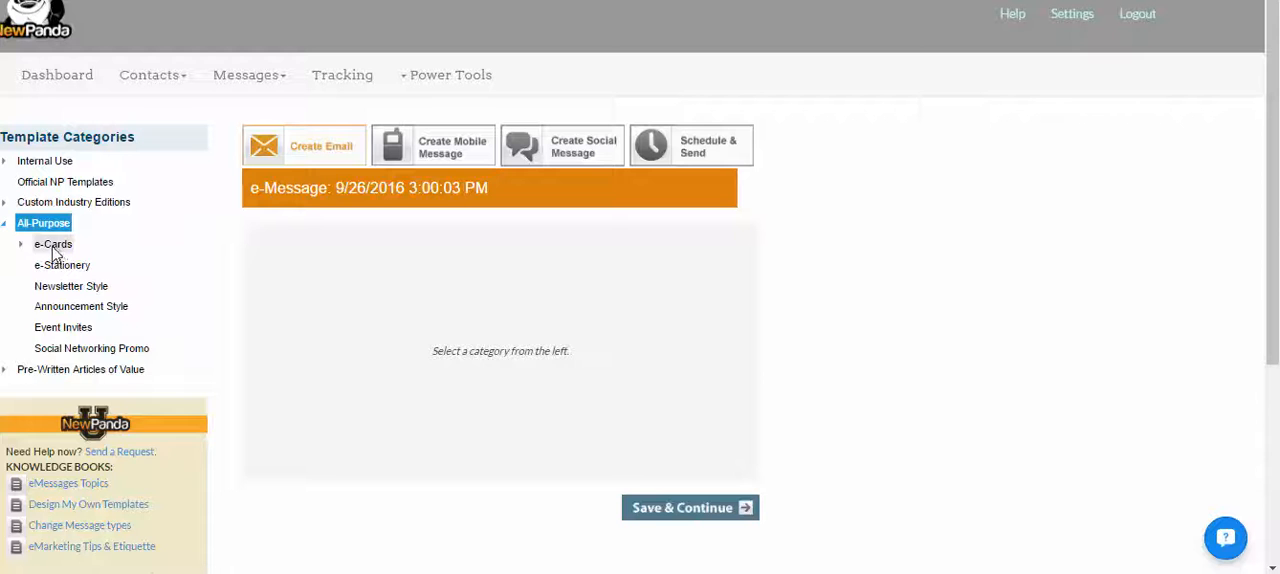
{"action": "left_click", "coordinate": [51, 246]}
{"action": "left_click", "coordinate": [60, 289]}
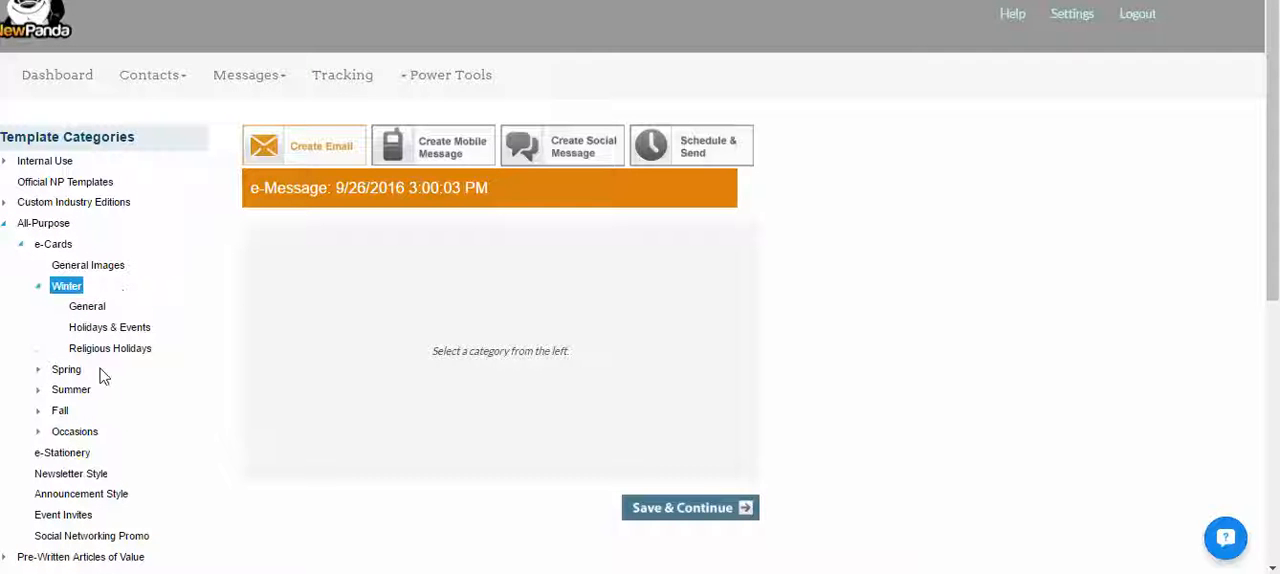
{"action": "left_click", "coordinate": [100, 330]}
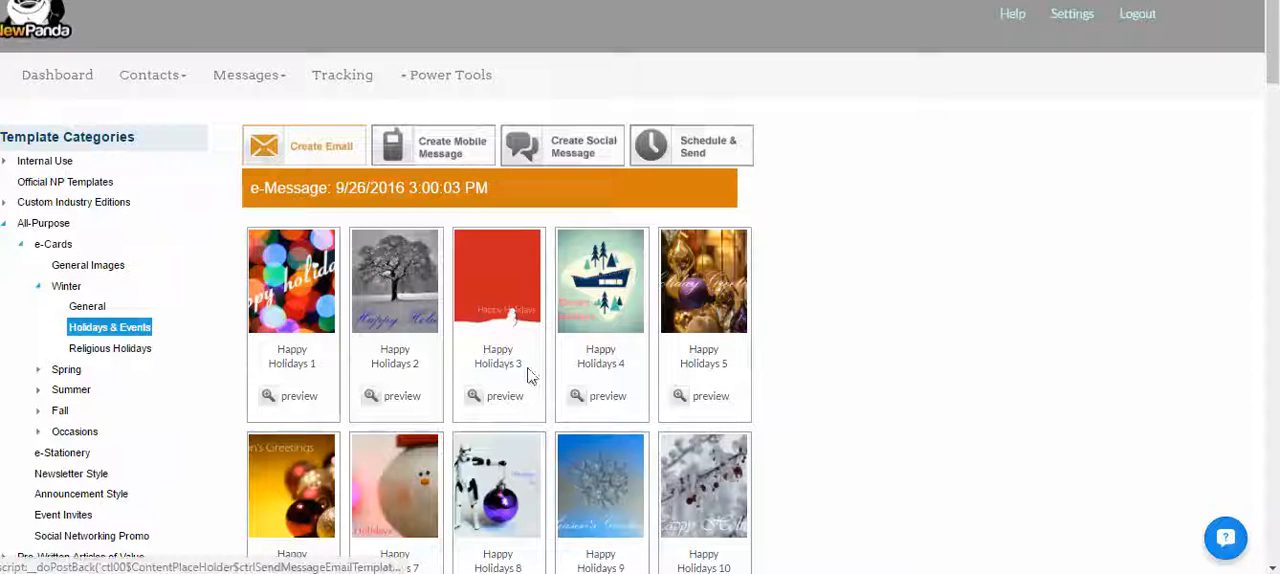
{"action": "left_click", "coordinate": [507, 303]}
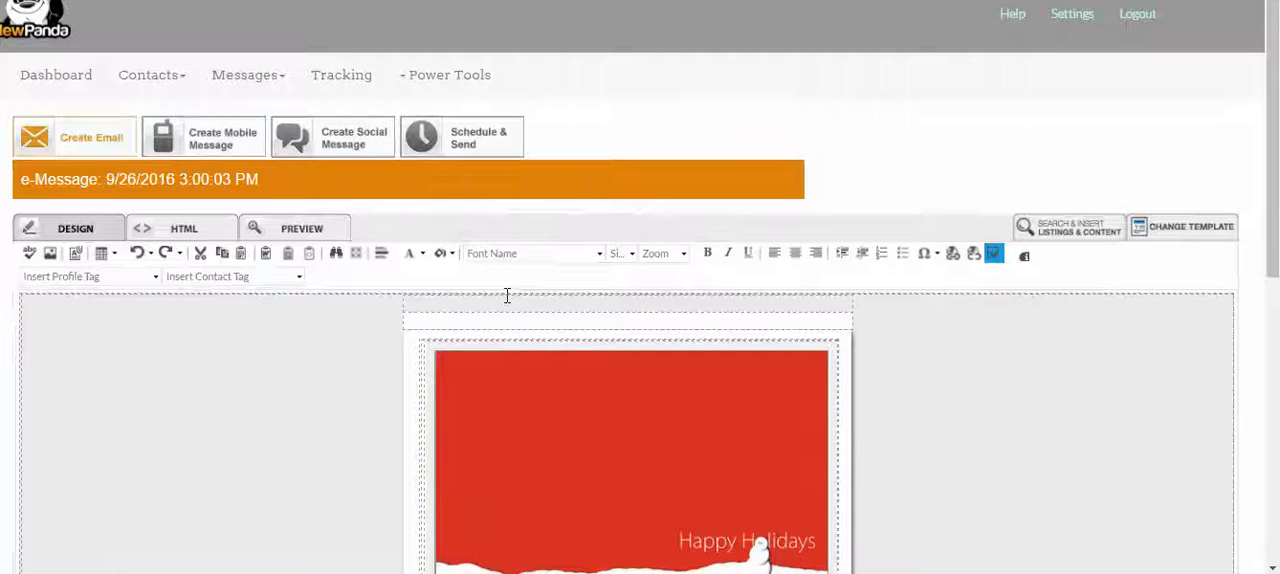
- Delete the red Happy Holidays picture from the e-card template
{"action": "left_click_drag", "start_coordinate": [1272, 86], "coordinate": [1272, 214]}
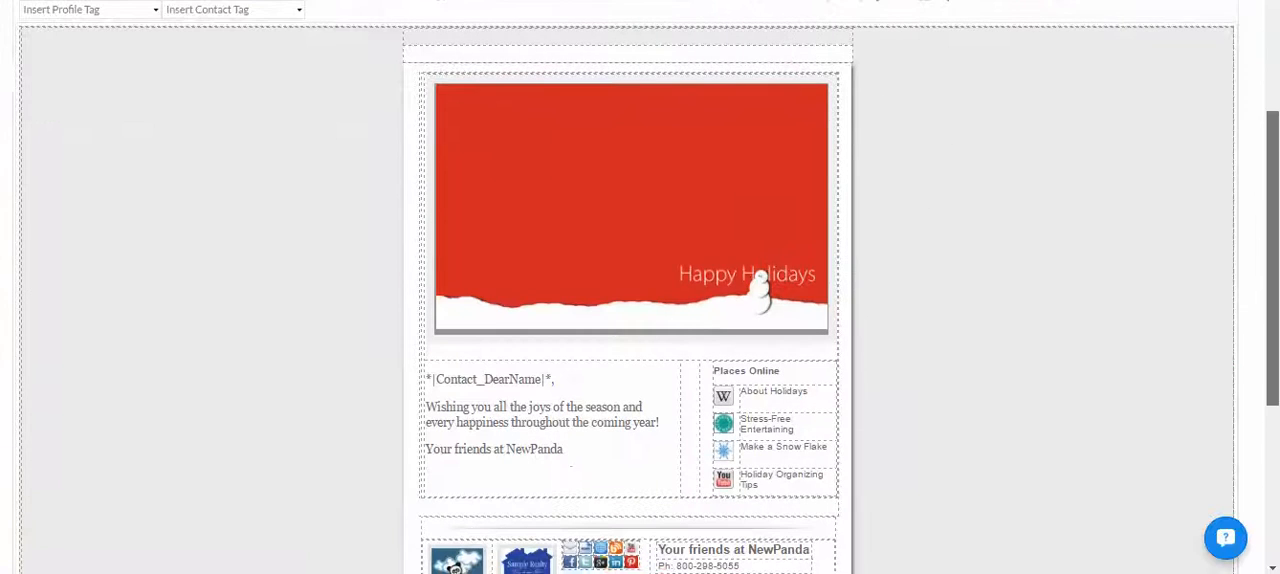
{"action": "left_click", "coordinate": [660, 202]}
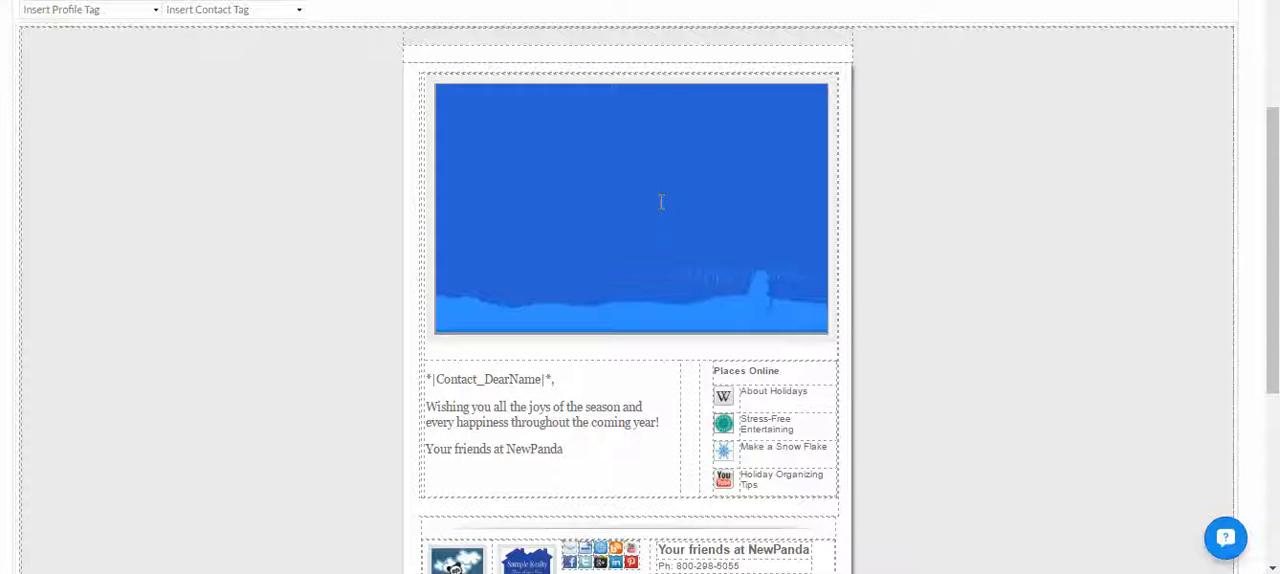
{"action": "key", "text": "Delete"}
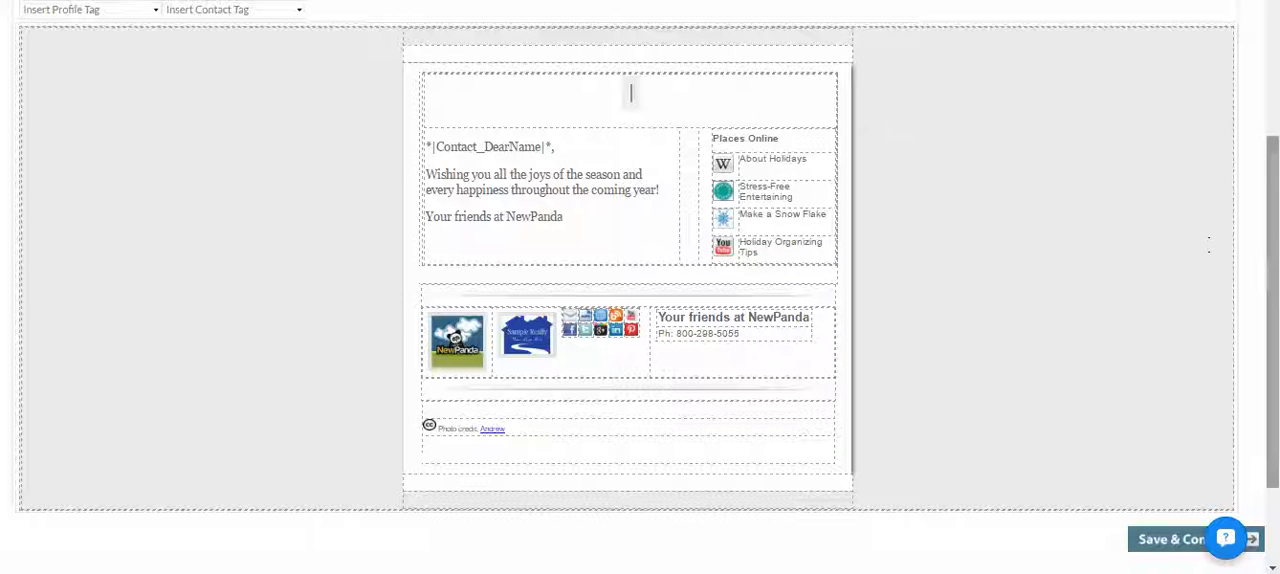
- Upload HappyHolidays1.jpg from the computer and insert it into the empty picture area of the e-card
{"action": "left_click_drag", "start_coordinate": [1274, 275], "coordinate": [1276, 201]}
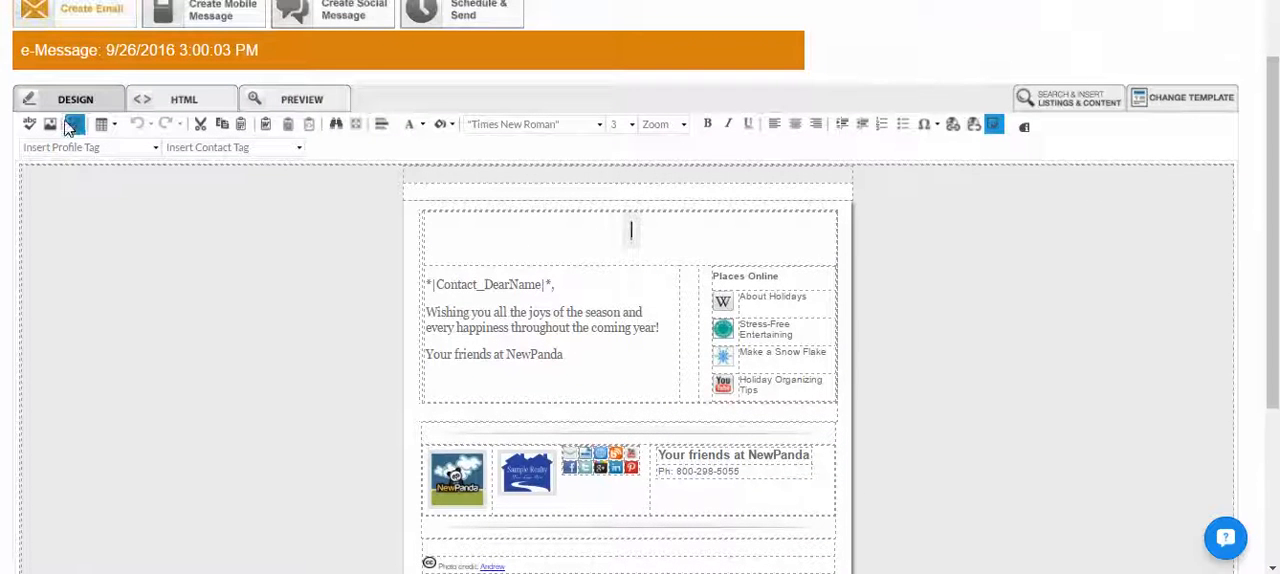
{"action": "left_click", "coordinate": [47, 123]}
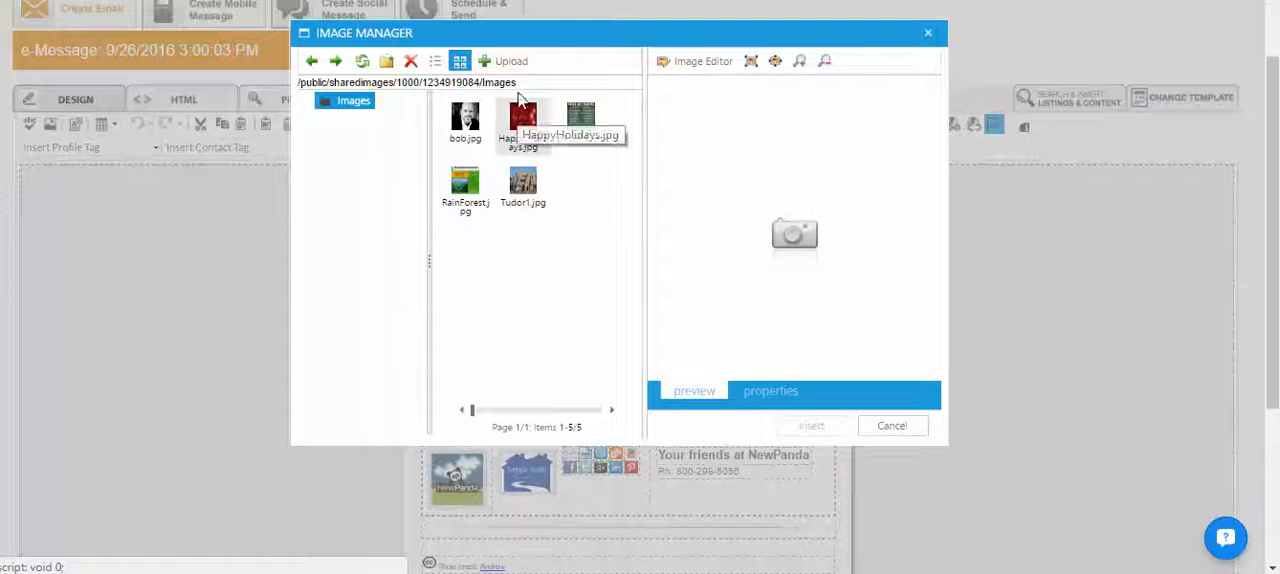
{"action": "left_click", "coordinate": [510, 64]}
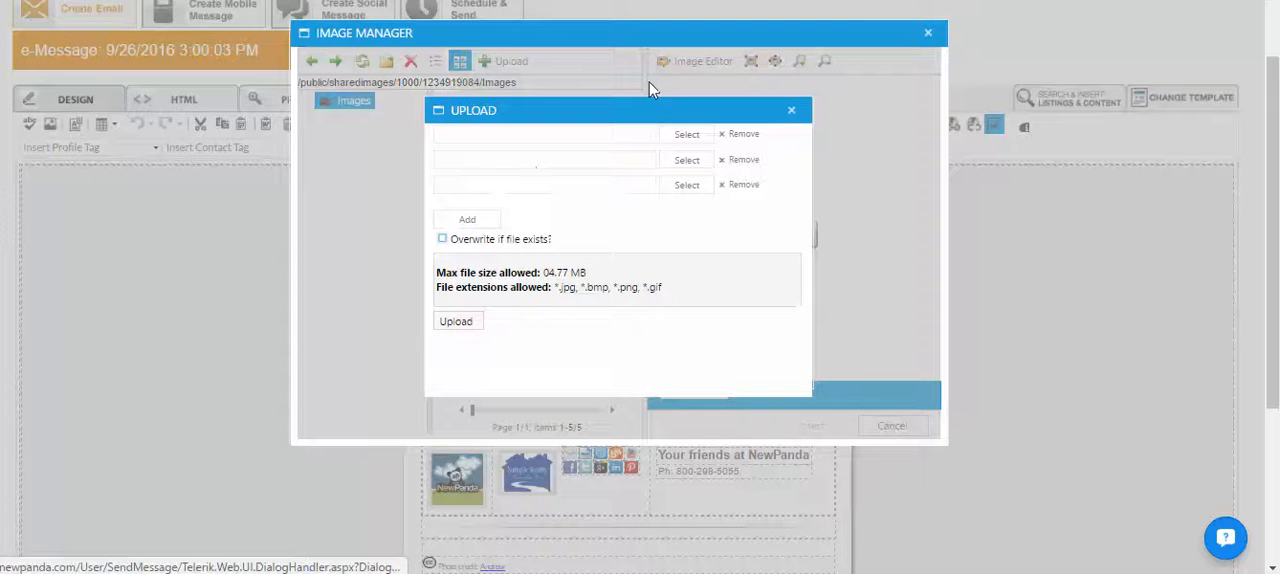
{"action": "left_click", "coordinate": [696, 136]}
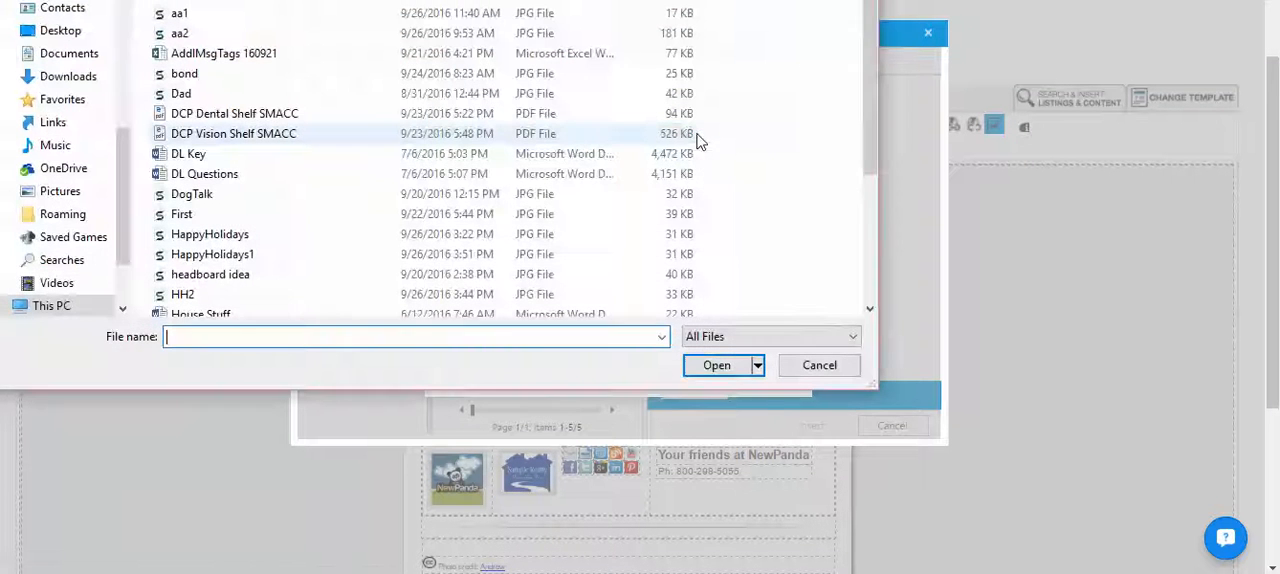
{"action": "double_click", "coordinate": [242, 257]}
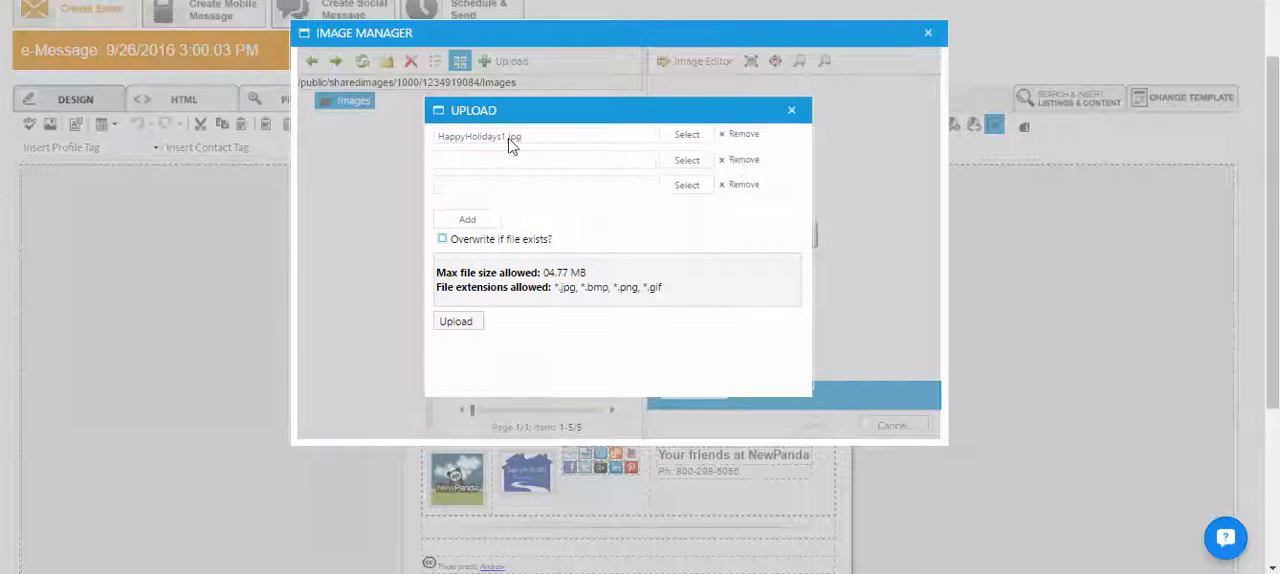
{"action": "left_click", "coordinate": [478, 325]}
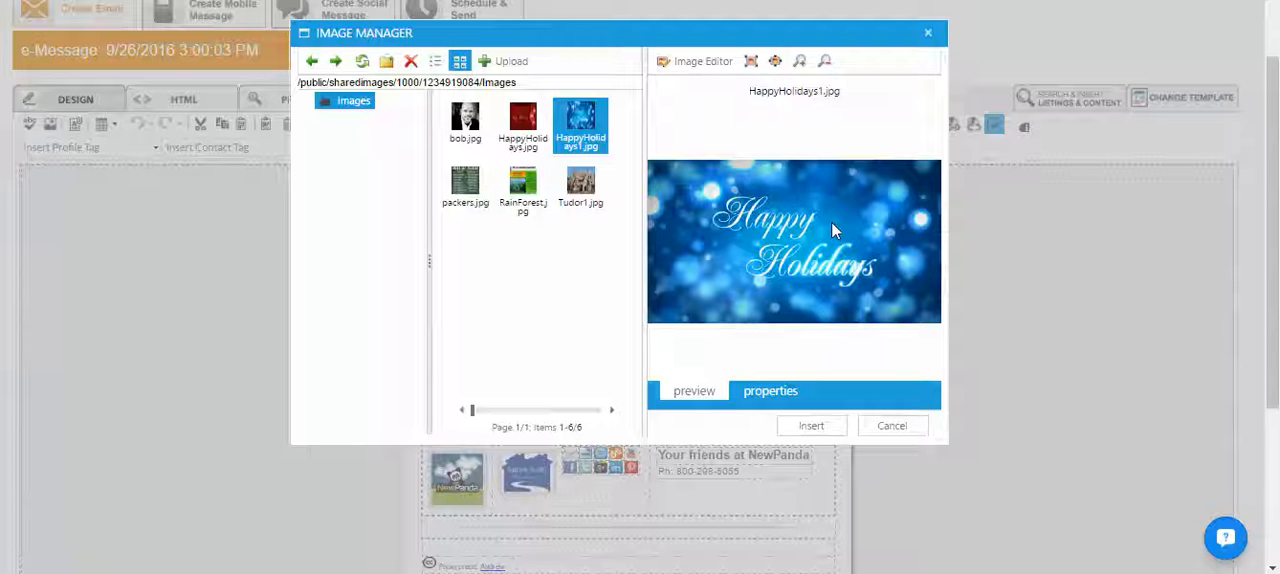
{"action": "left_click", "coordinate": [810, 426]}
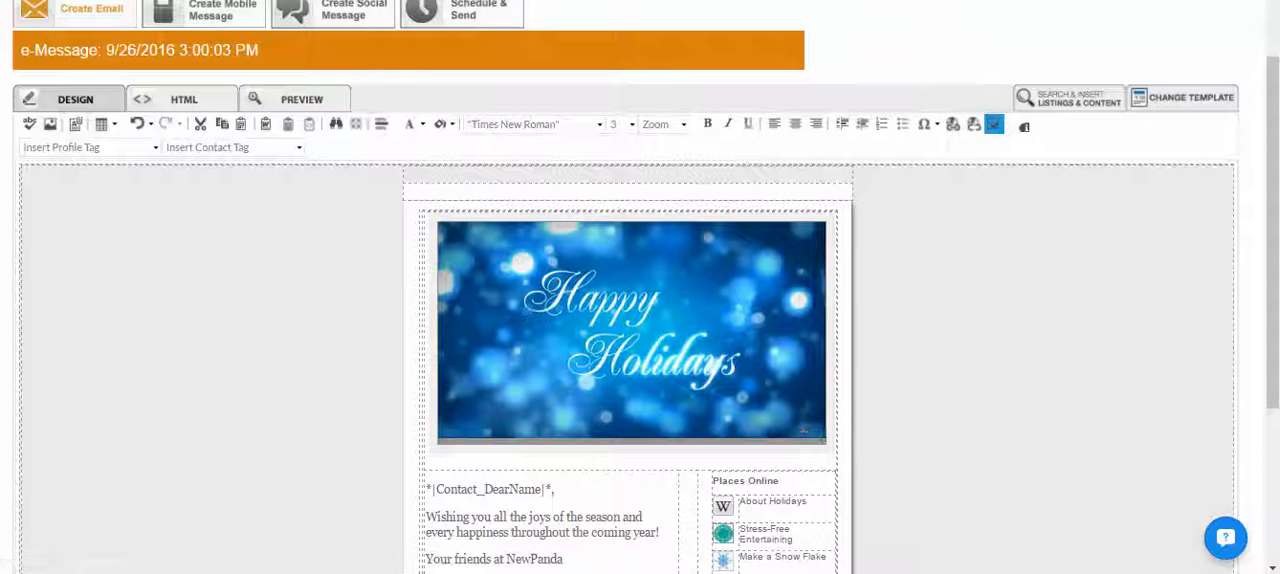